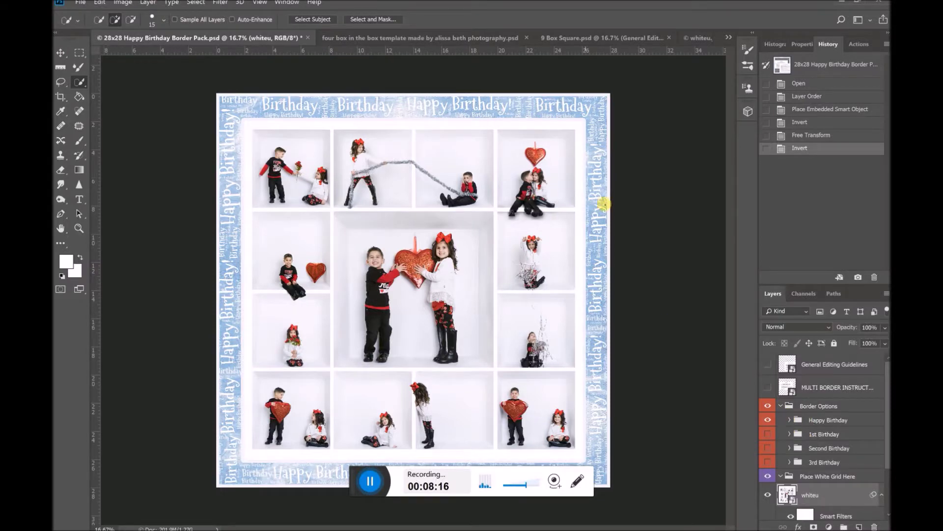
Expand the Happy Birthday border group and show its Black and white border instead of the Blue and Pink ones.
click(790, 421)
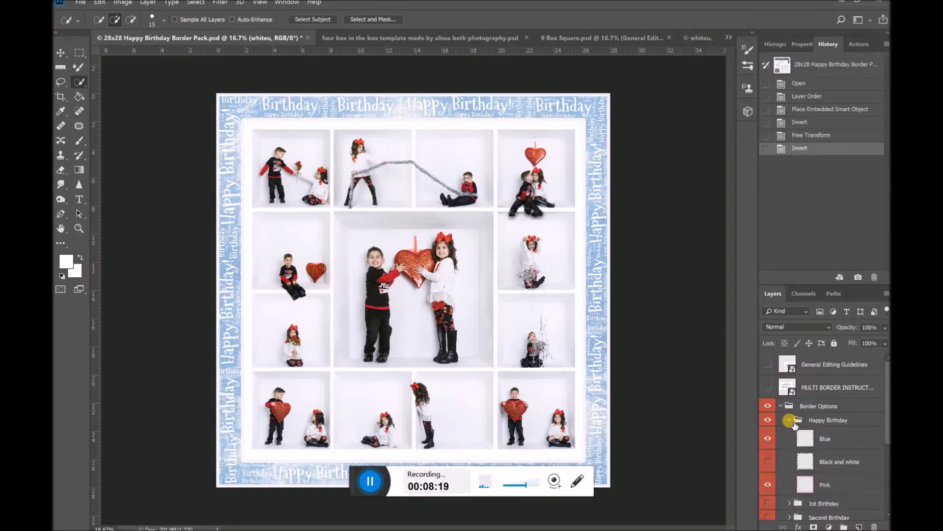
scroll(802, 430, down, 1)
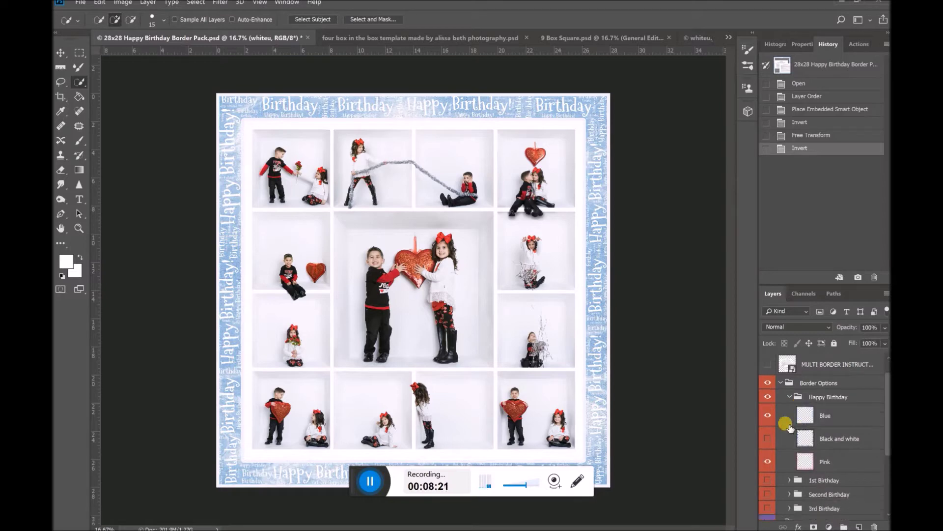
click(768, 462)
click(770, 416)
click(769, 438)
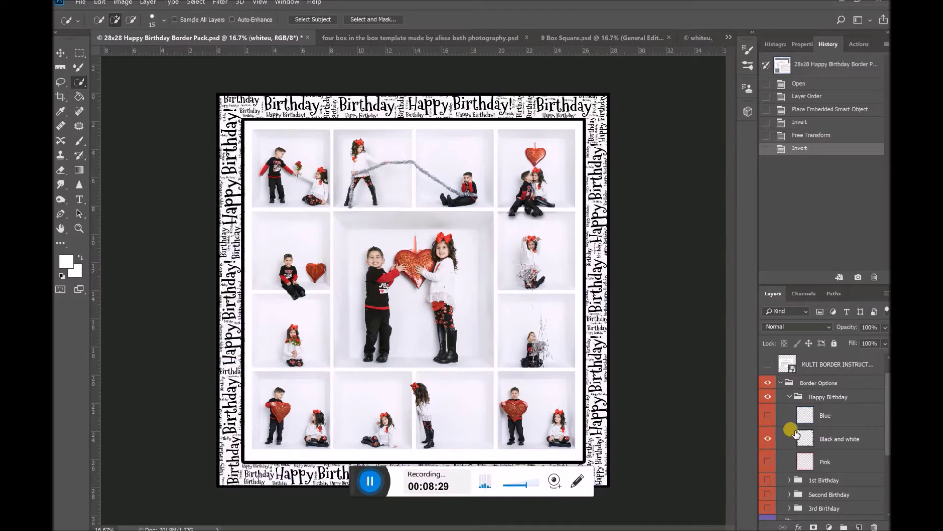
Preview the Pink and the Black and white borders in turn, and make the Blue border visible again.
click(769, 438)
click(769, 460)
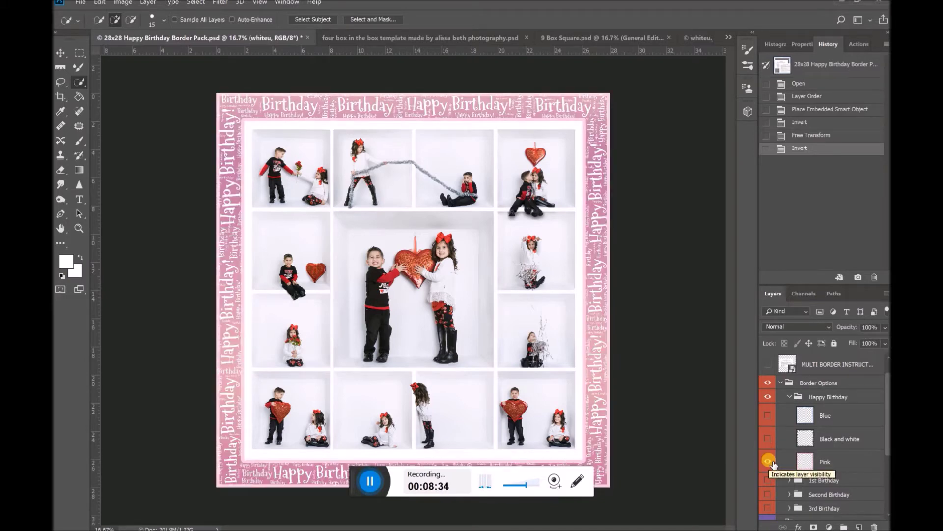
click(769, 439)
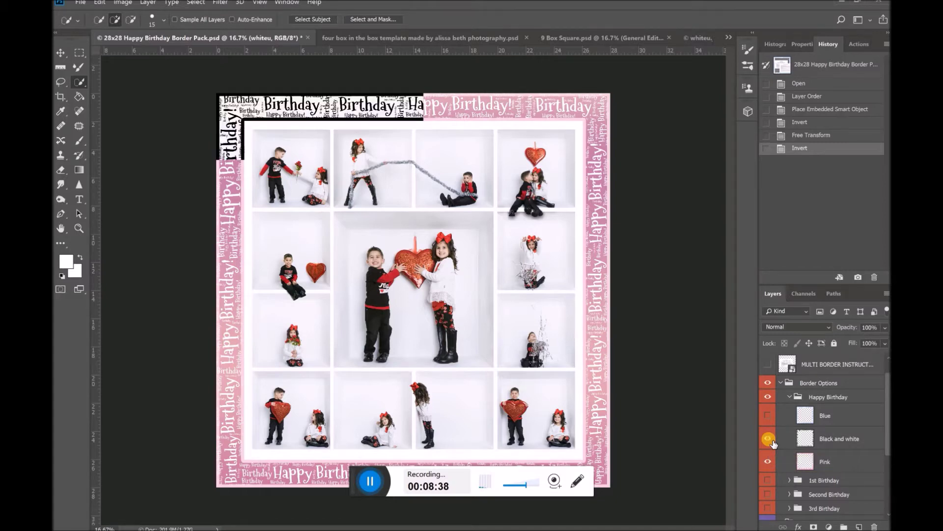
click(769, 461)
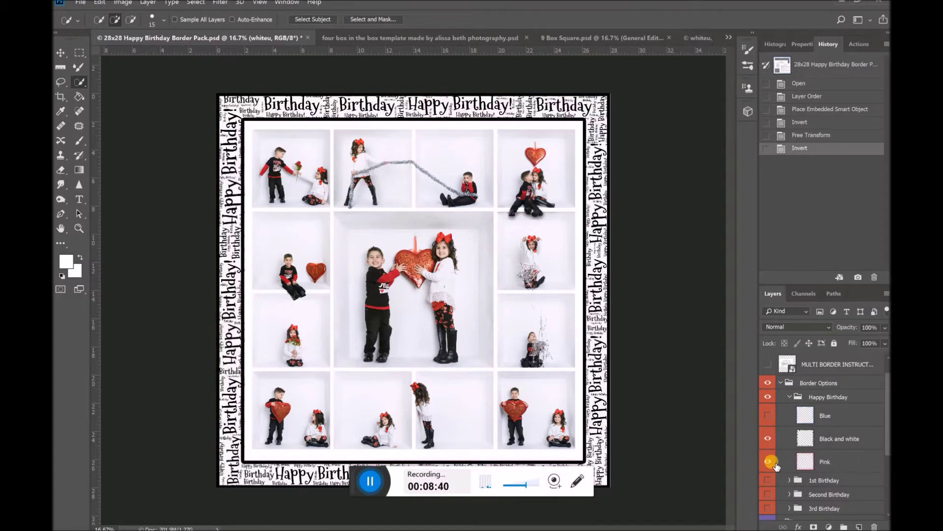
click(770, 416)
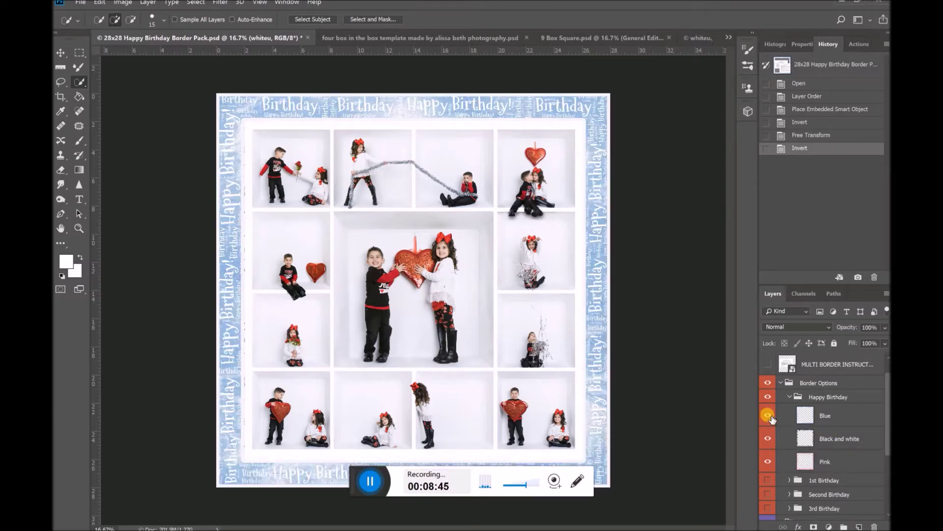
Try inverting the colours of the Blue border layer and invert them back.
click(809, 419)
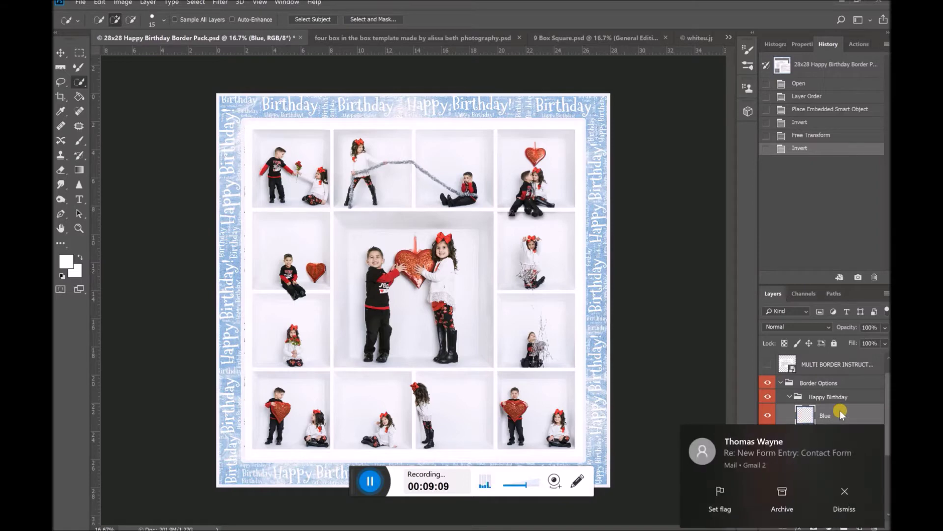
click(843, 488)
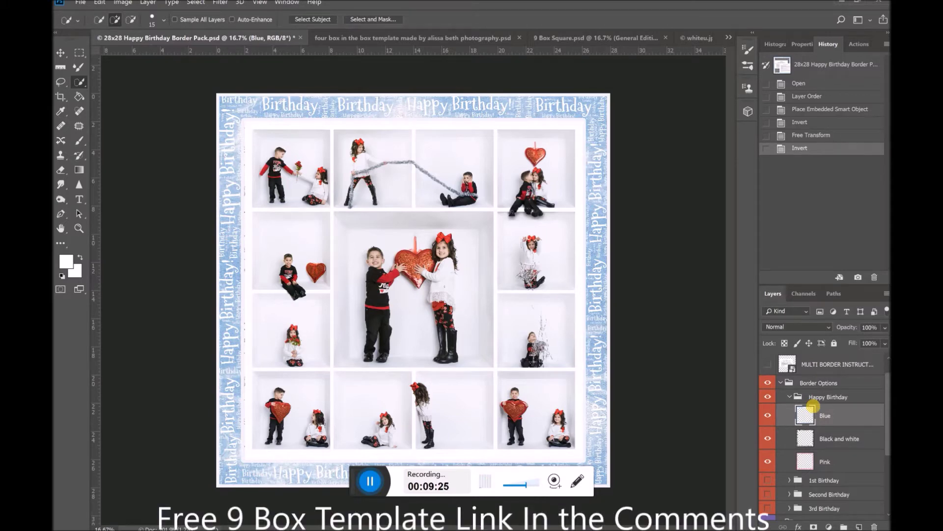
key(ctrl+i)
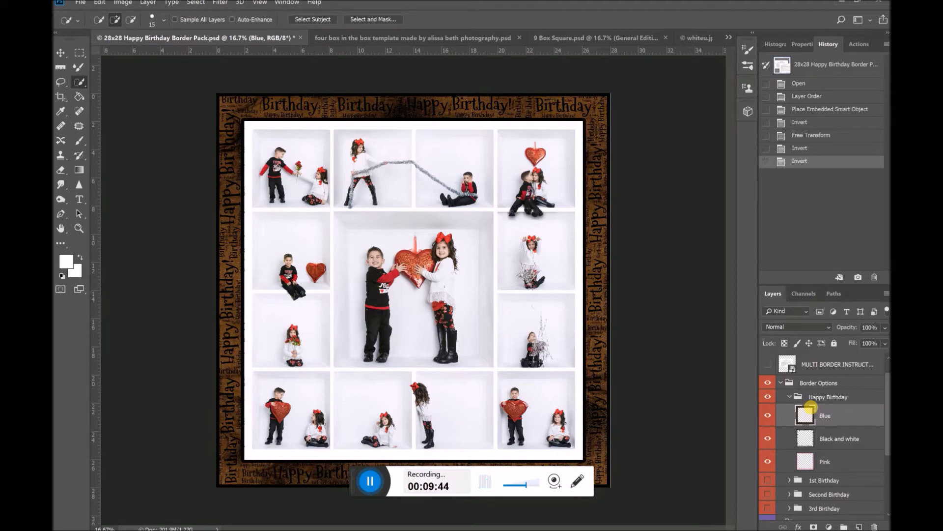
key(ctrl+i)
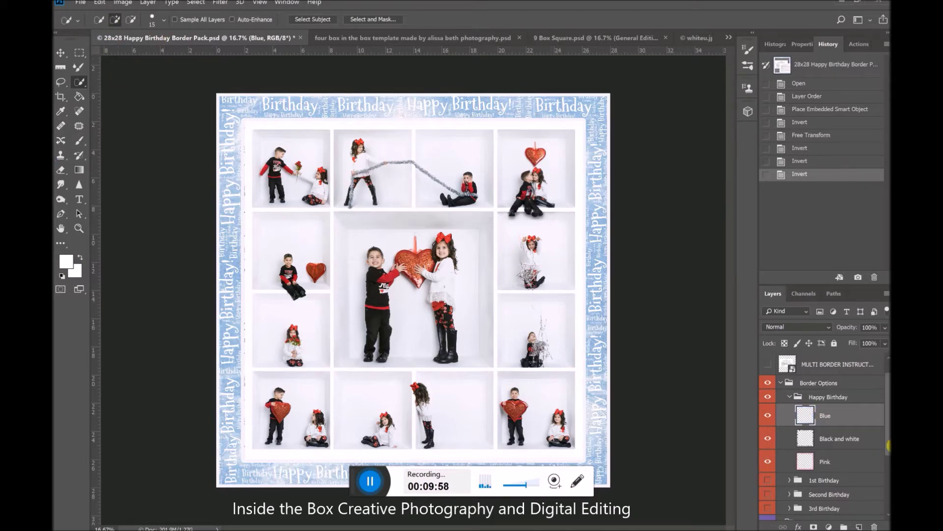
Add a Hue/Saturation adjustment layer clipped to the Blue border layer, with its label colour set to None.
click(810, 417)
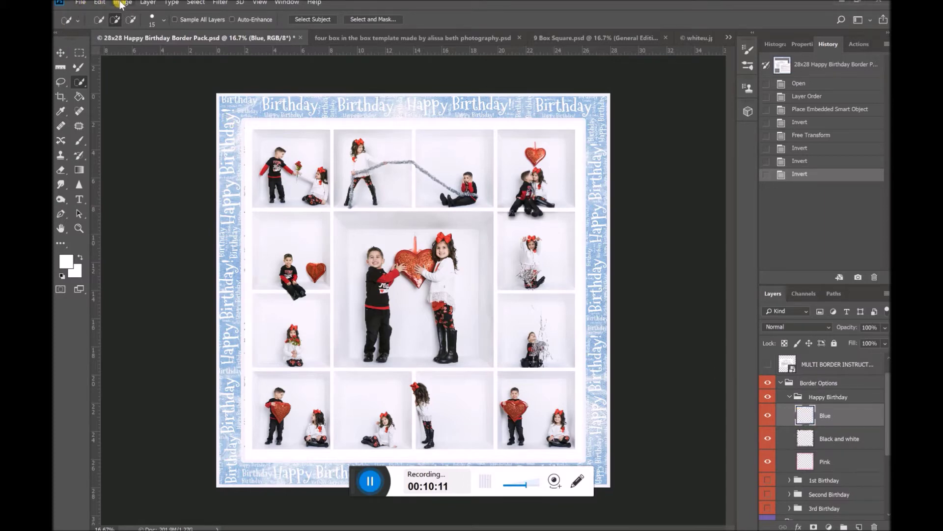
click(149, 4)
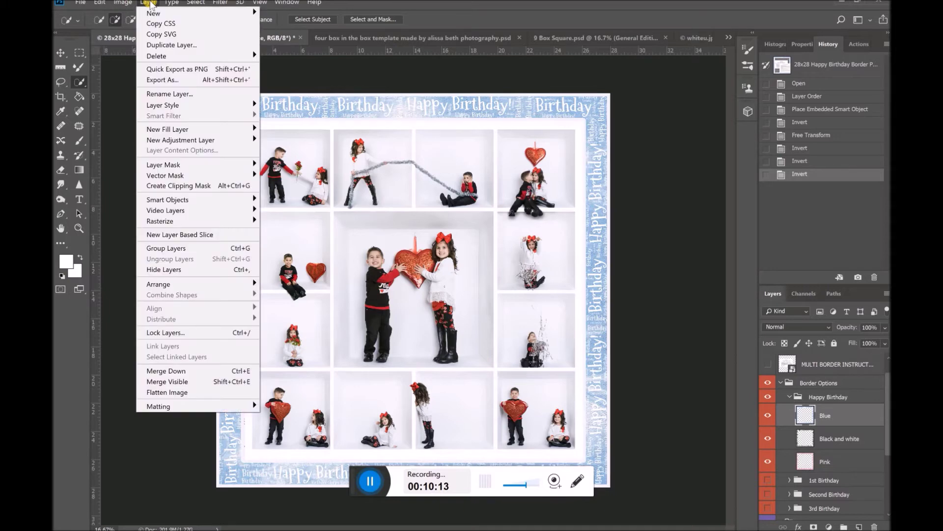
mouse_move(219, 142)
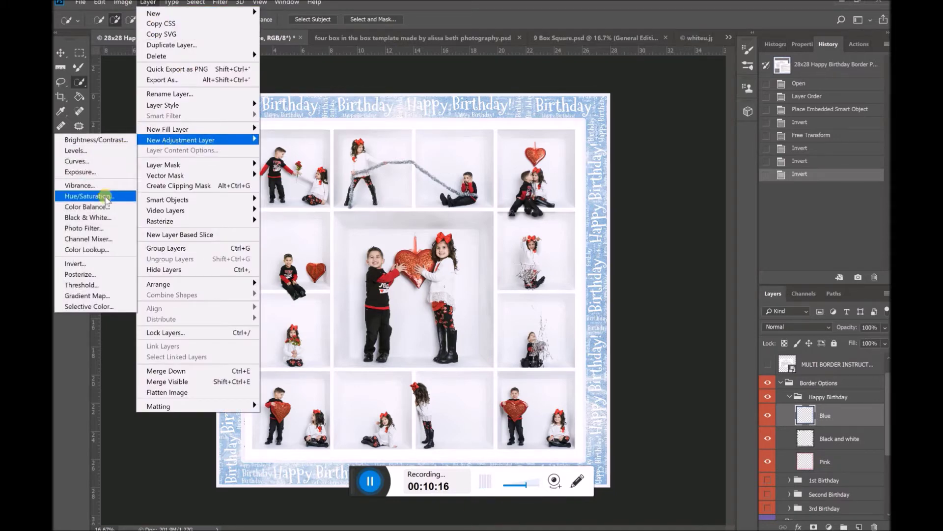
click(106, 197)
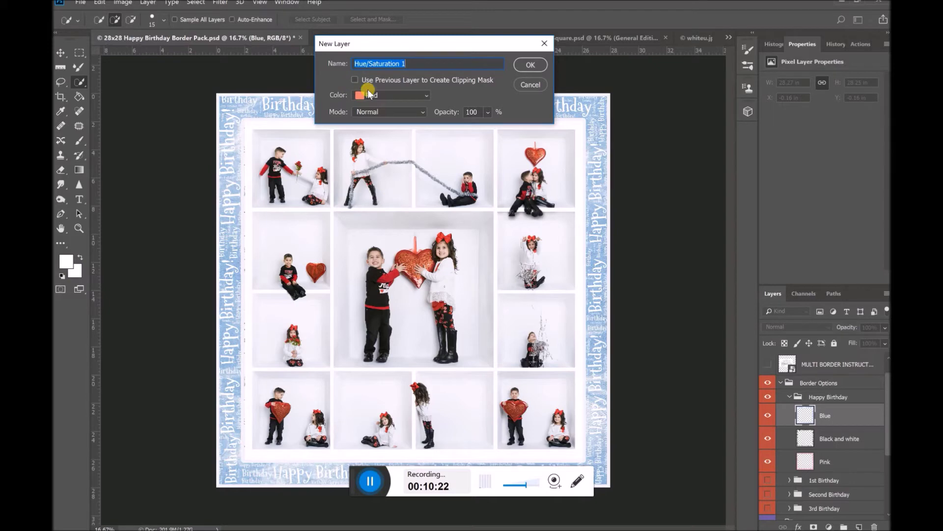
click(385, 94)
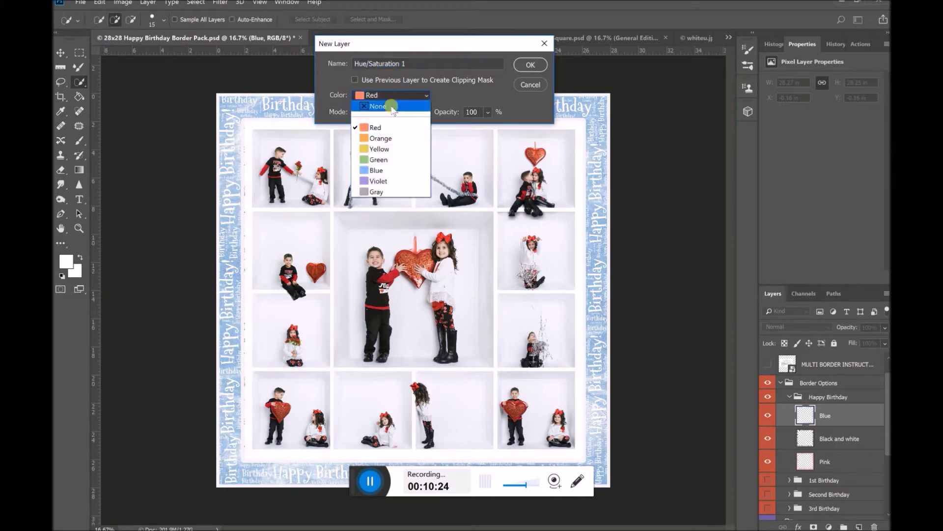
click(375, 106)
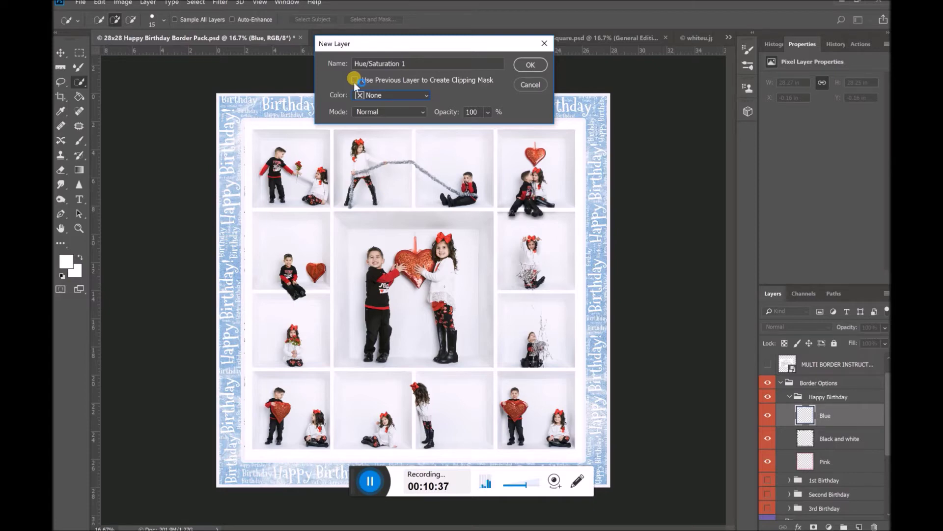
click(355, 79)
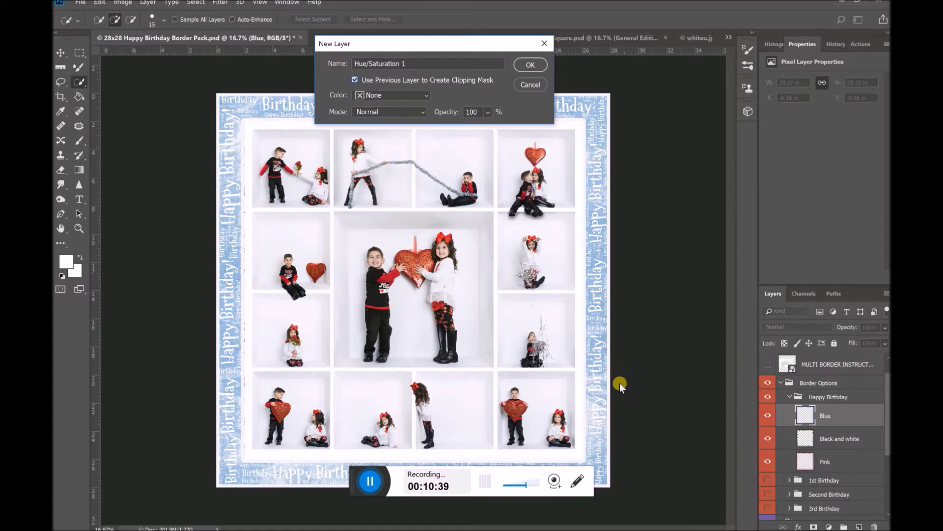
click(531, 64)
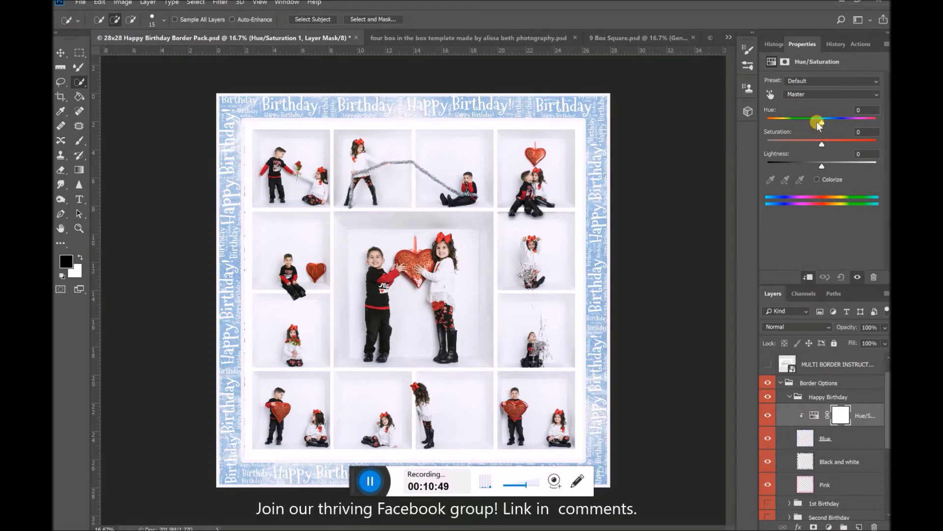
Recolour the Blue border with the adjustment layer, setting hue to +109, saturation to -100 and lightness to -10.
drag(823, 122, 862, 121)
click(823, 145)
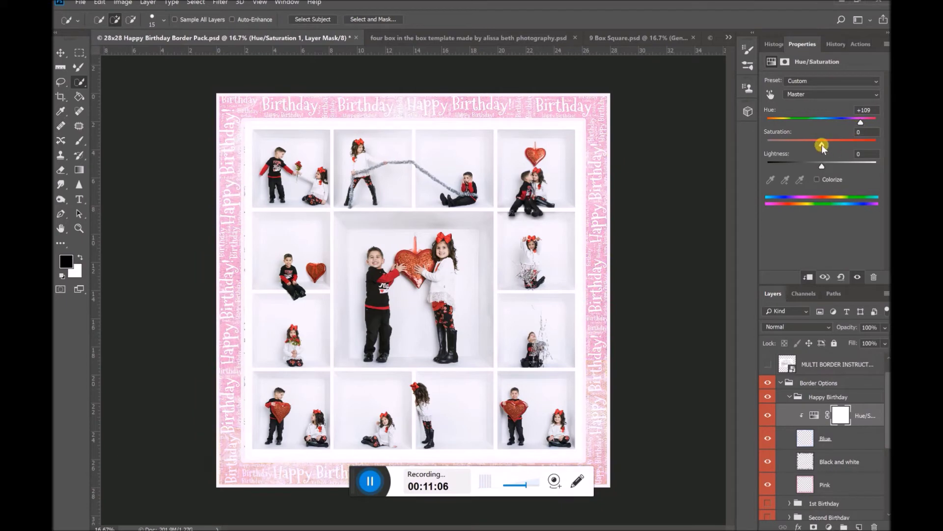
drag(821, 145, 750, 149)
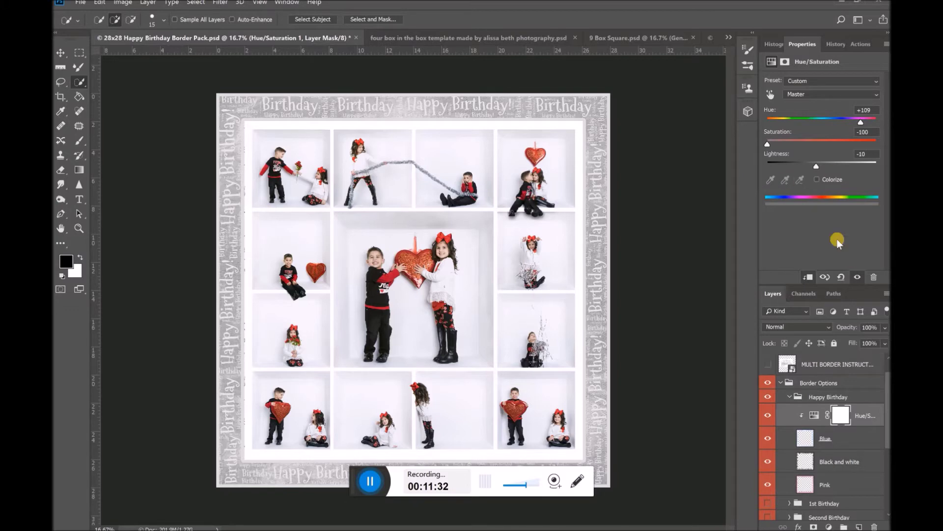
Invert the Blue border layer beneath the Hue/Saturation adjustment and invert it back.
click(848, 417)
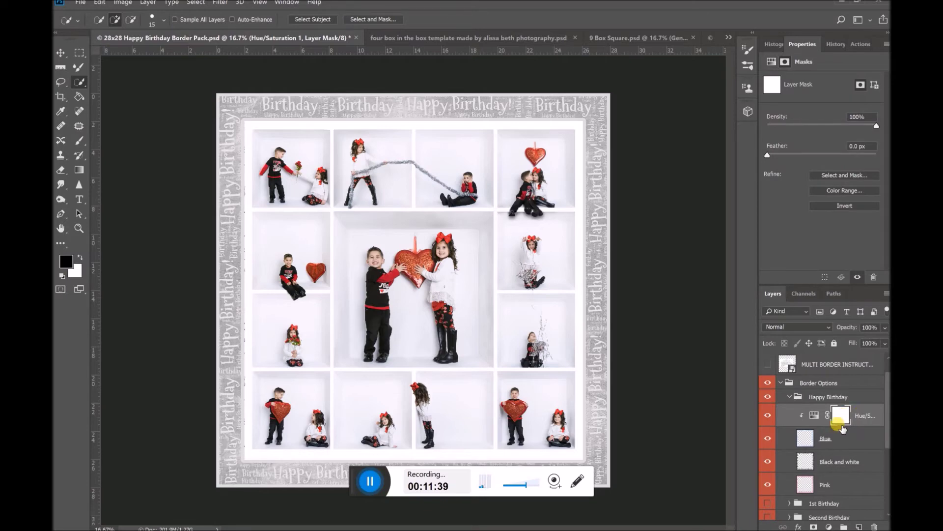
click(847, 440)
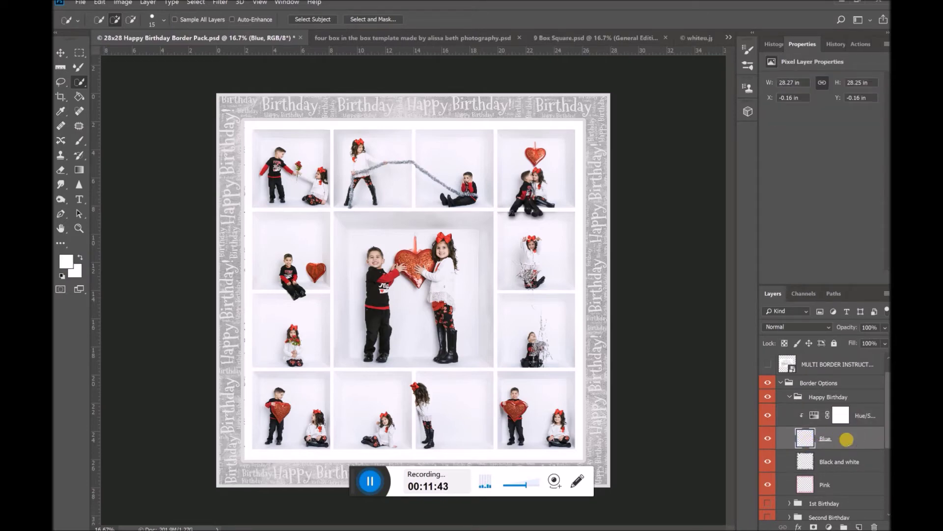
key(ctrl+i)
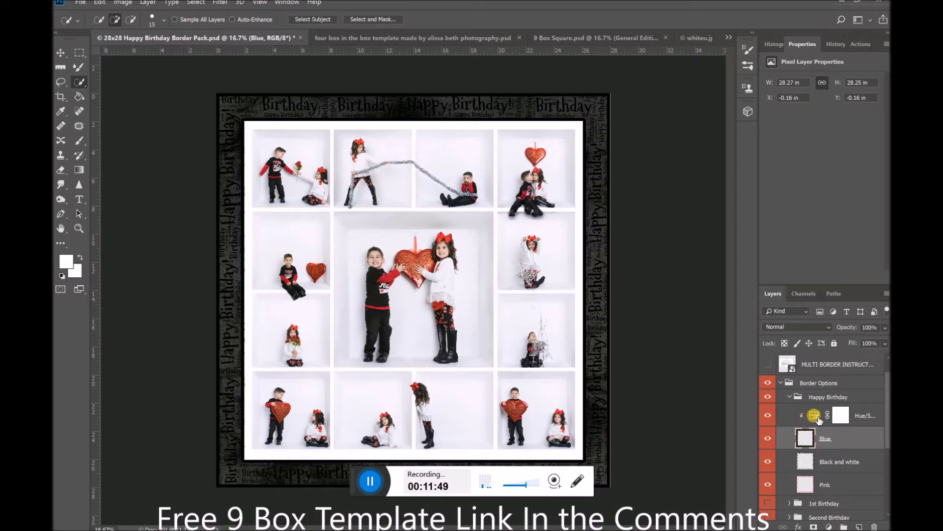
click(814, 416)
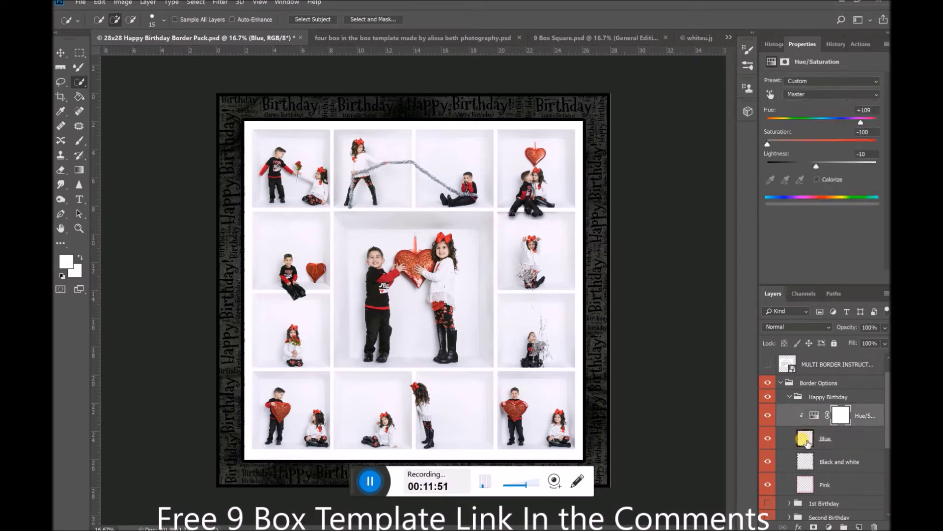
click(806, 439)
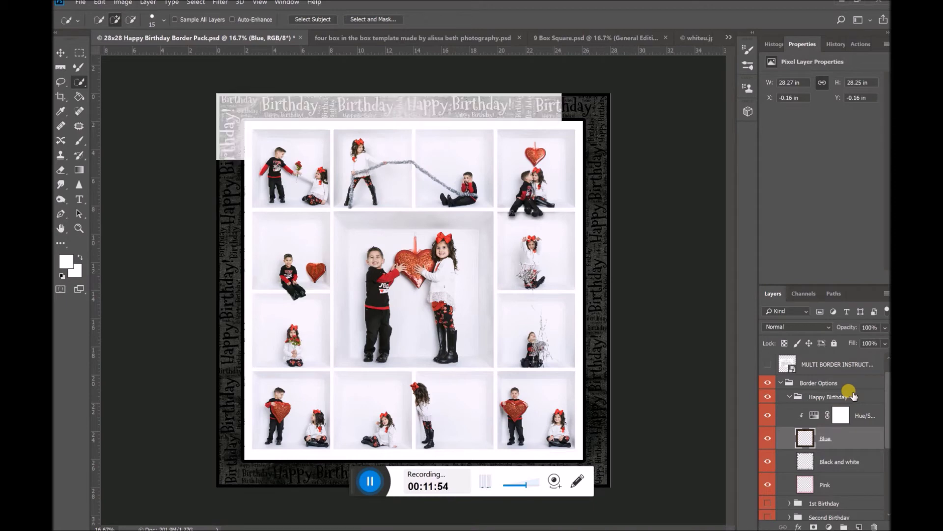
Set the adjustment's Master saturation to +5, and for the Reds range set hue to -16 and saturation to -18.
click(814, 417)
drag(768, 144, 821, 139)
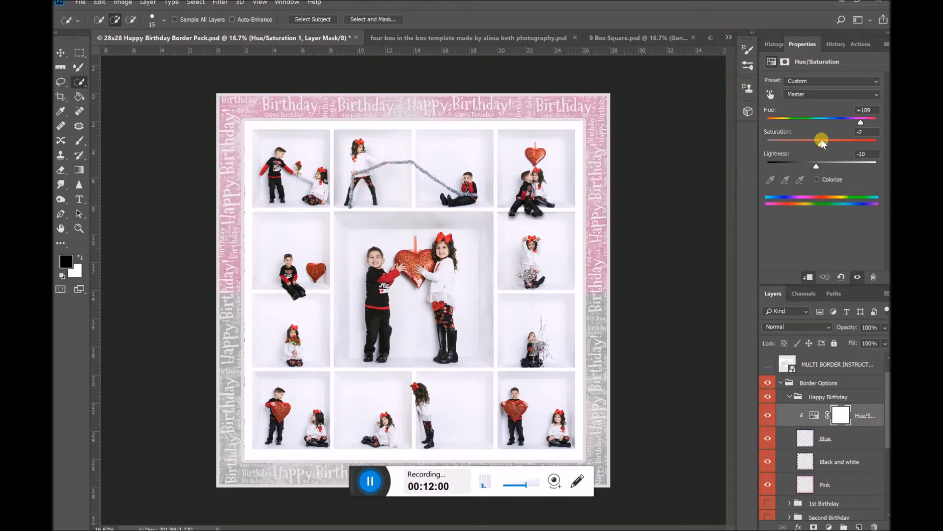
click(809, 93)
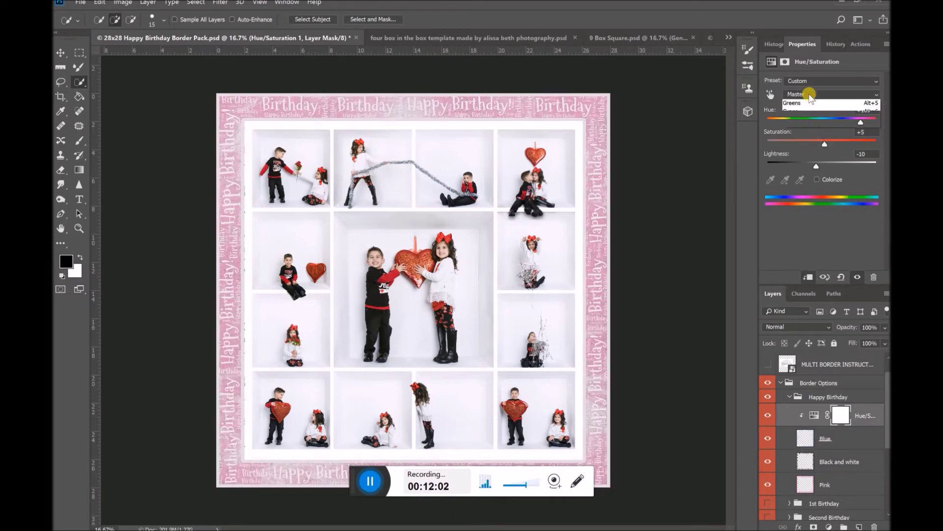
click(811, 104)
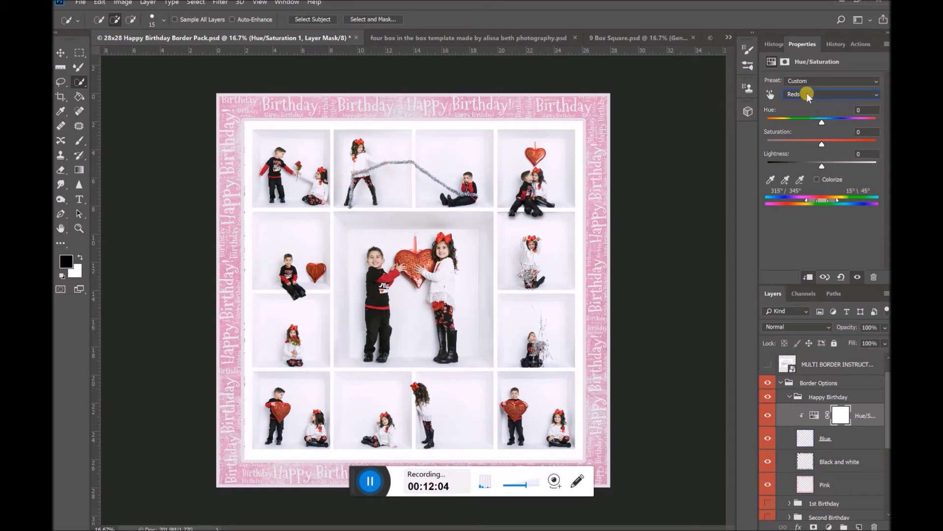
click(808, 94)
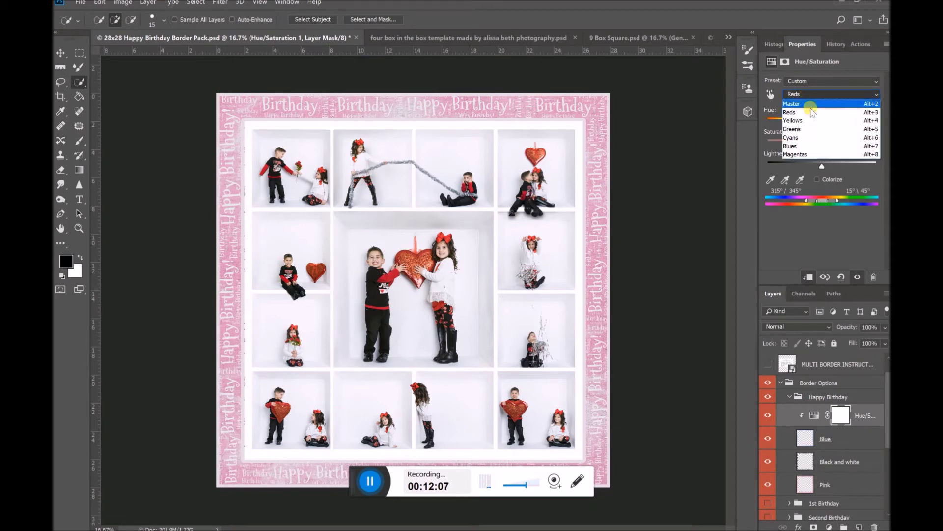
click(811, 113)
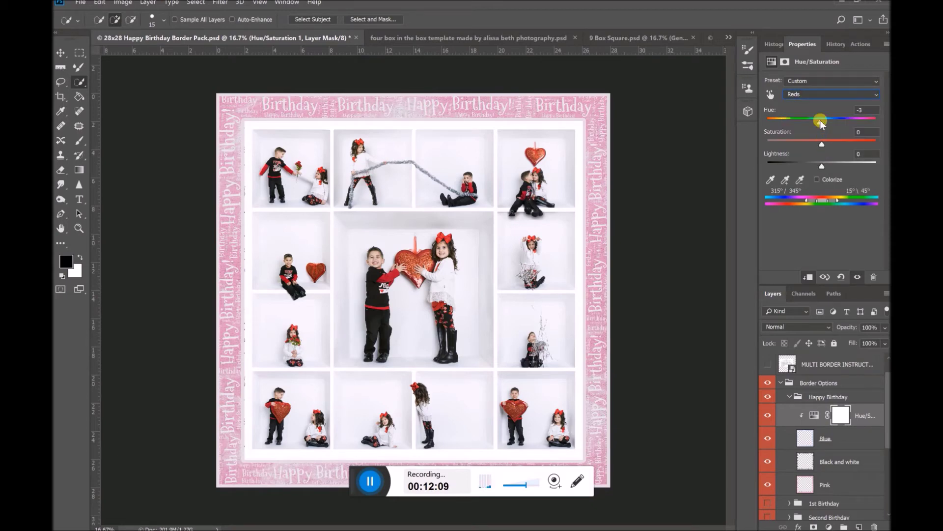
drag(800, 122, 812, 146)
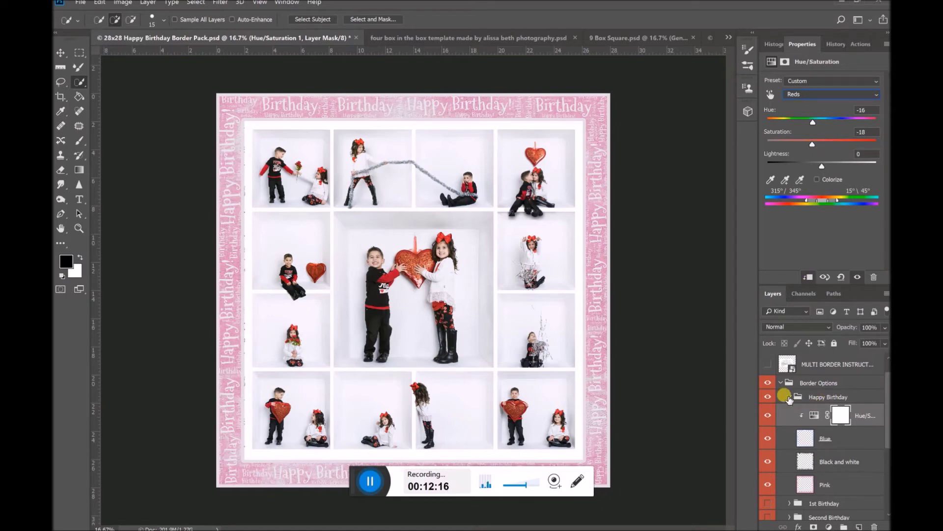
Delete the Hue/Saturation adjustment layer above the Blue border layer.
click(867, 416)
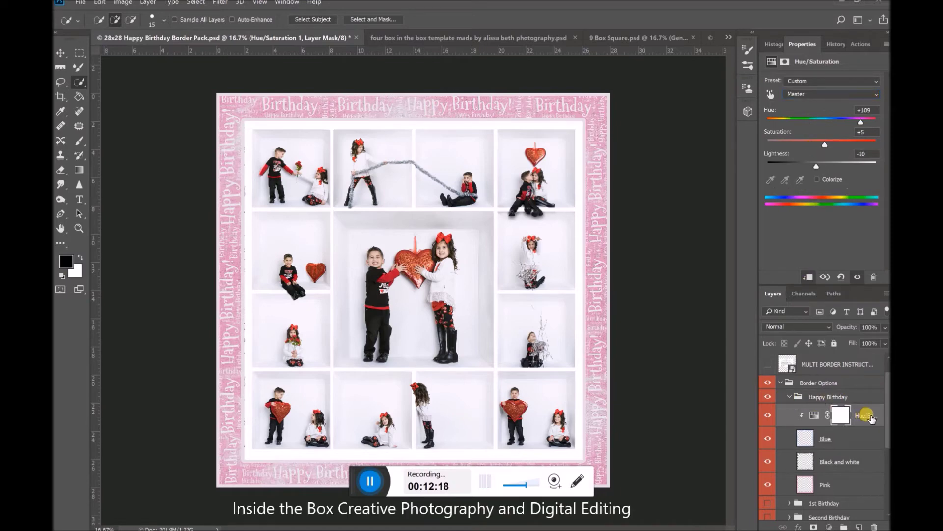
drag(872, 418, 876, 524)
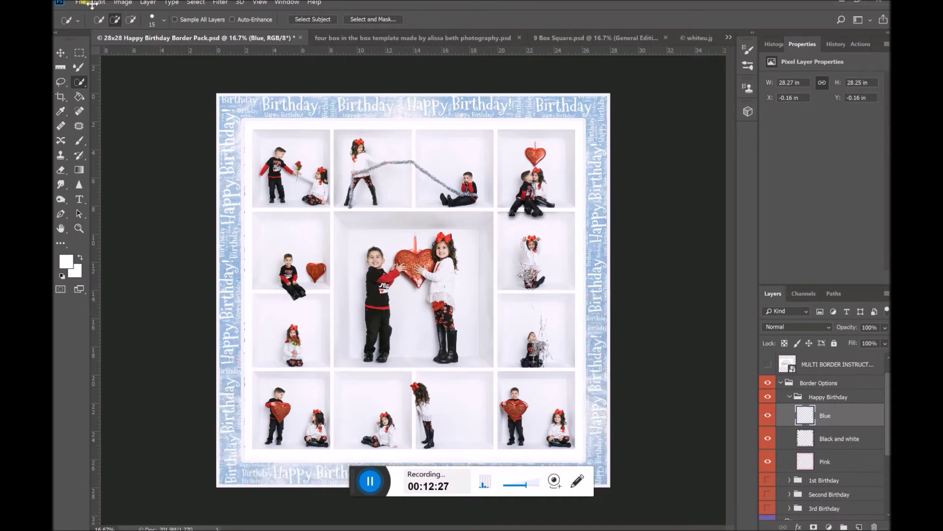
Add a Color Balance adjustment layer clipped to the Blue border layer.
click(148, 3)
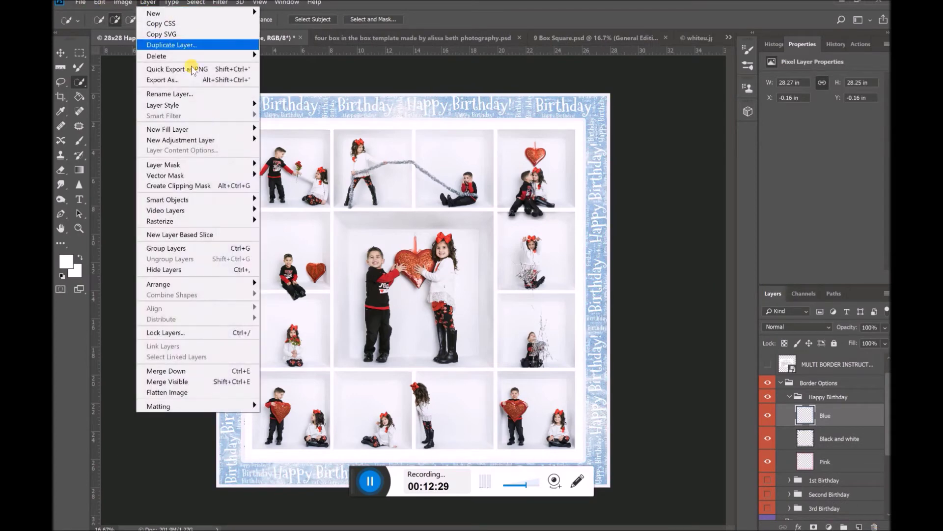
mouse_move(229, 141)
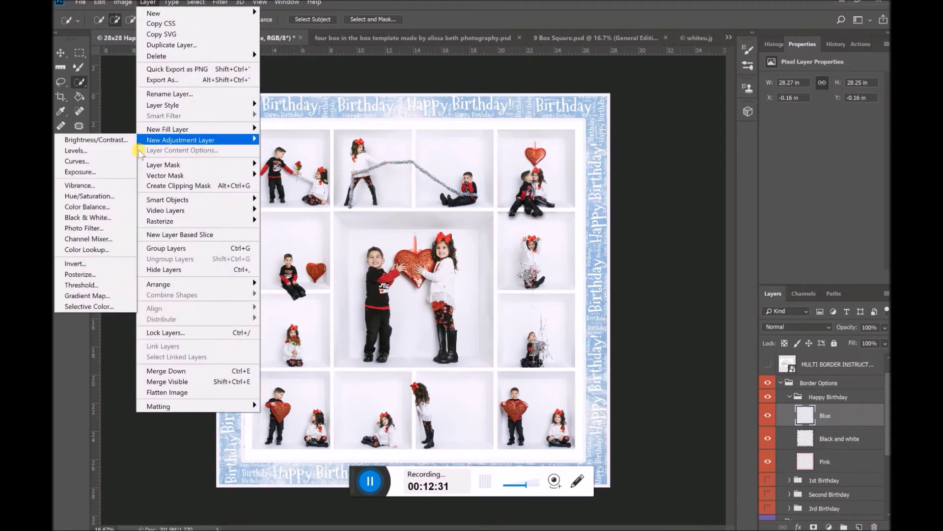
click(117, 207)
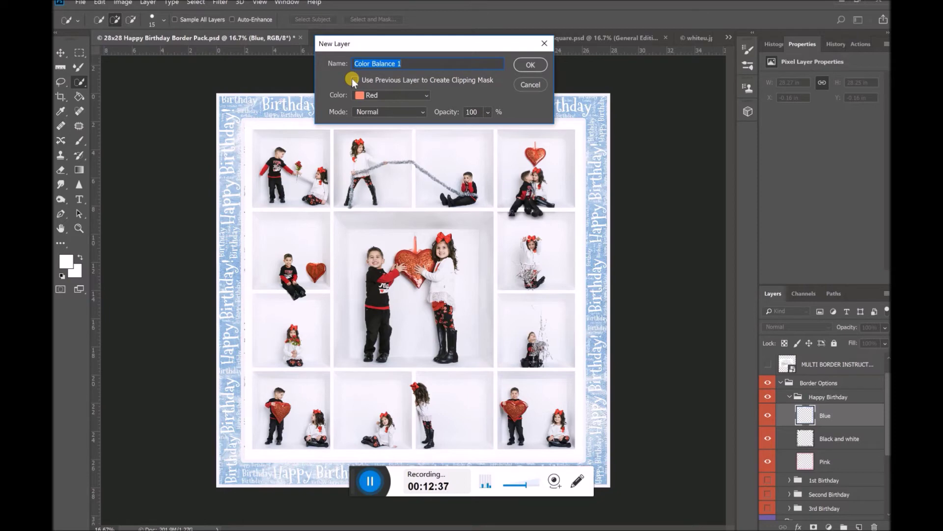
click(353, 79)
click(524, 69)
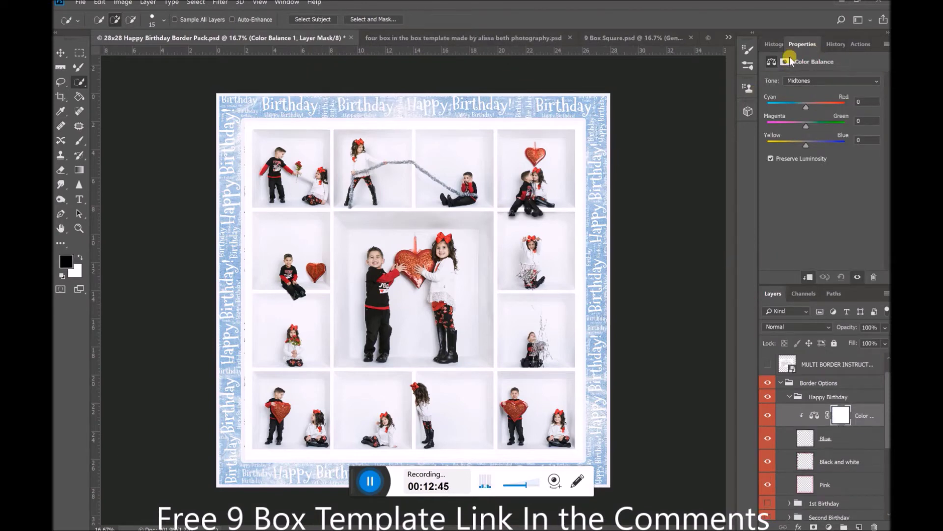
Set the Color Balance midtones to red +100, green +74 and blue +100, and the highlights to magenta -39 and blue +100.
drag(805, 106, 780, 128)
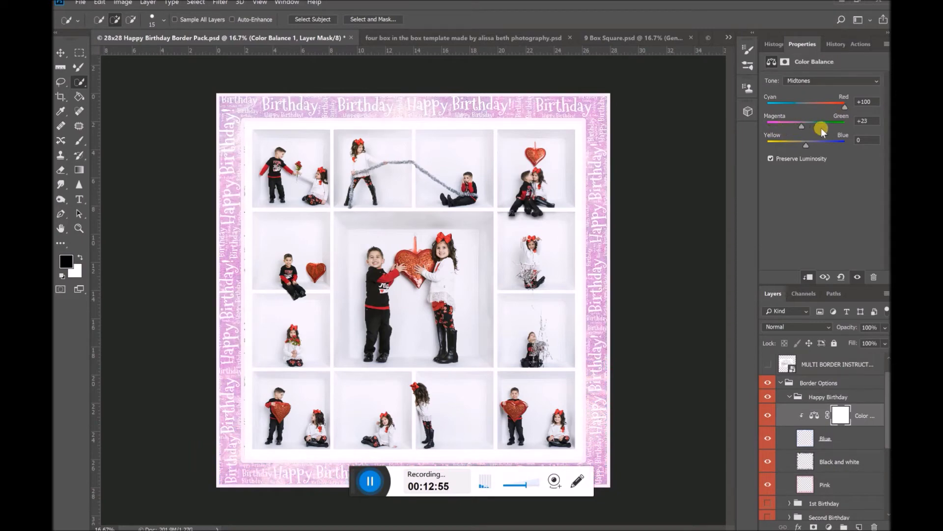
drag(811, 146, 846, 145)
click(818, 84)
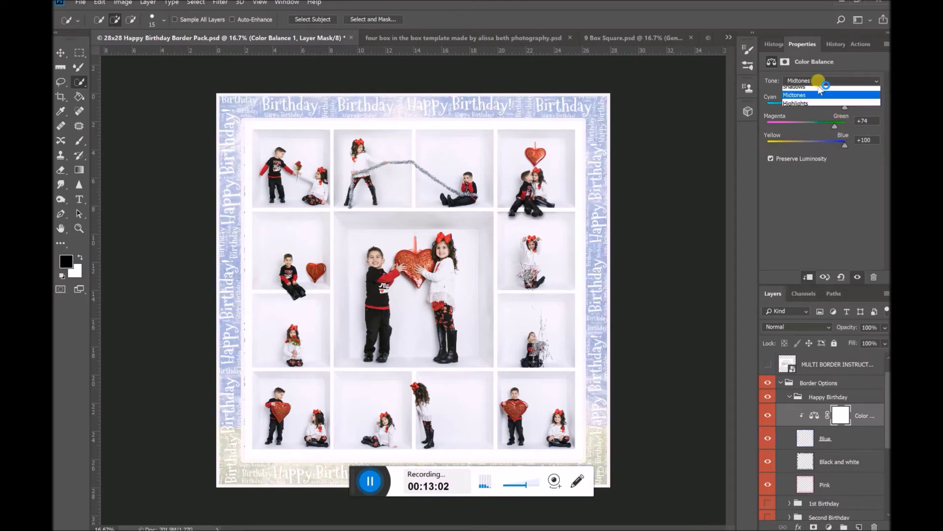
click(819, 108)
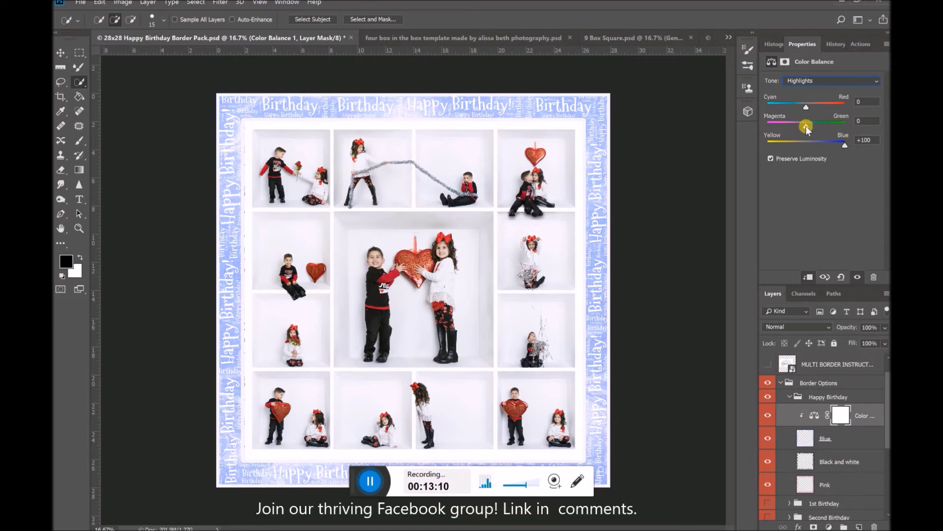
drag(806, 127, 792, 129)
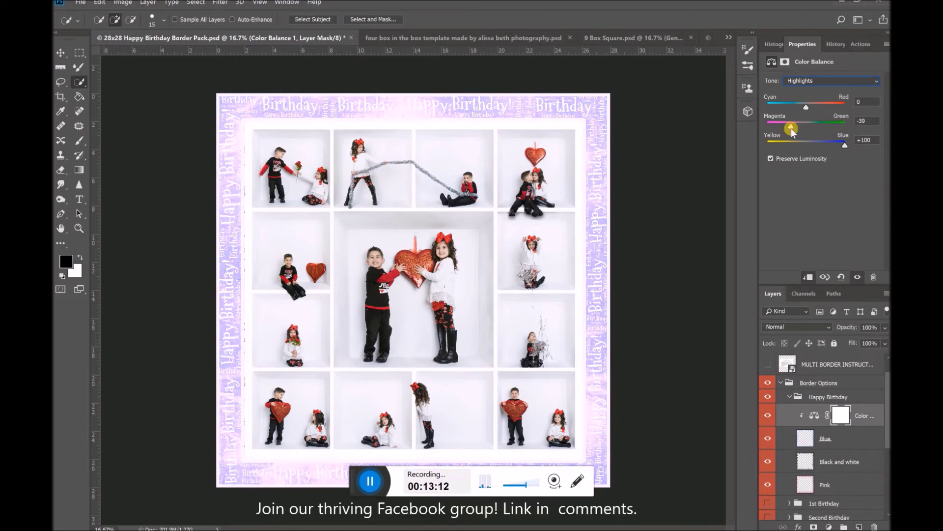
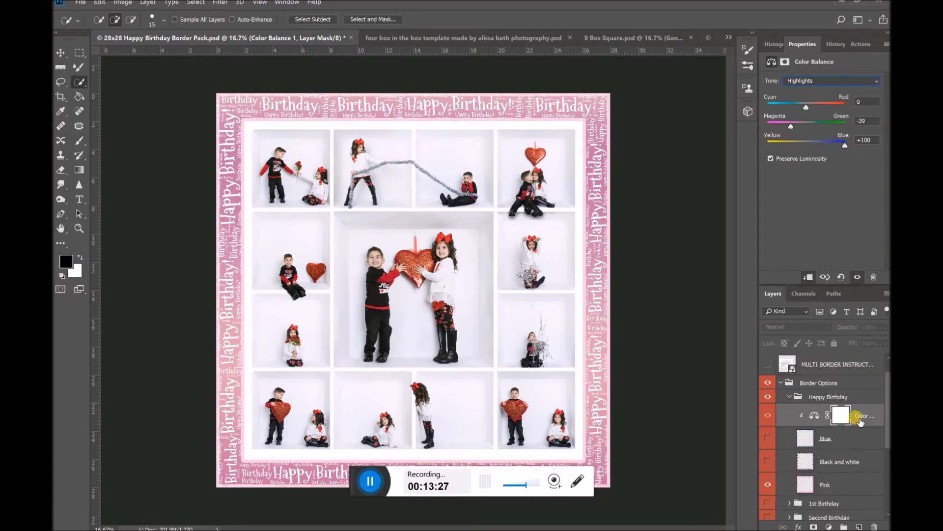
Move the Color Balance adjustment directly above the Pink border layer, clip it to Pink, and compare the border with and without it.
drag(869, 418, 873, 473)
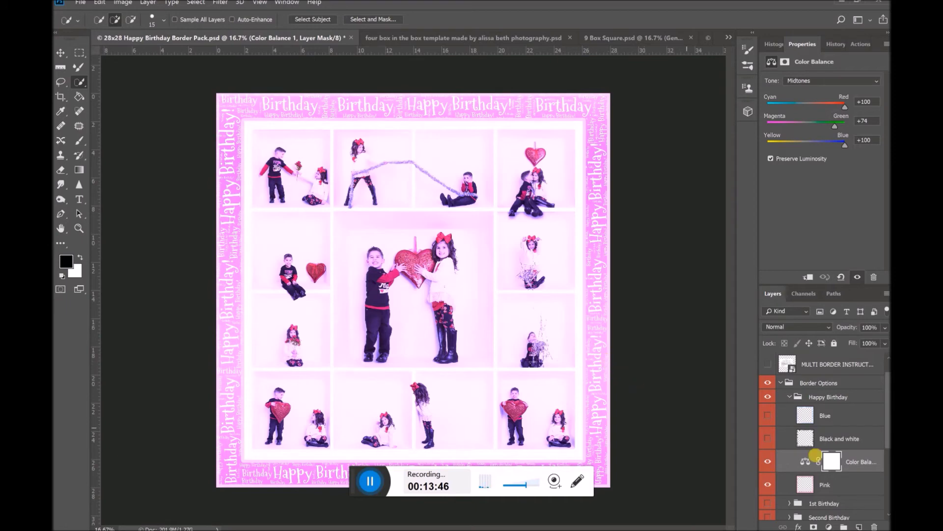
right_click(859, 466)
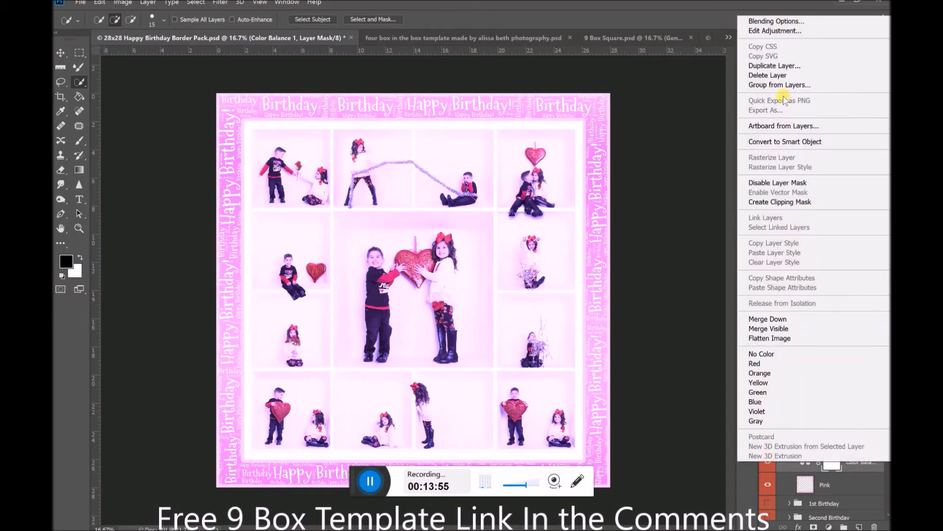
click(779, 201)
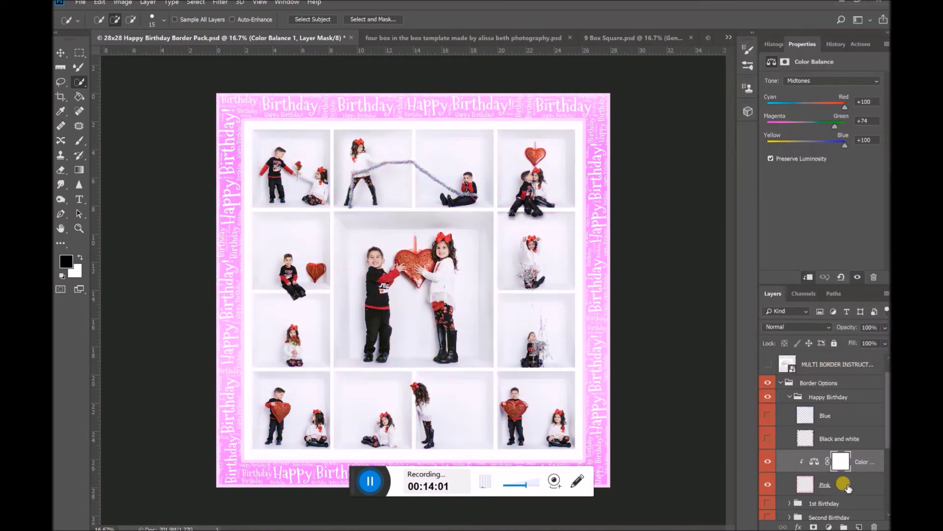
click(768, 461)
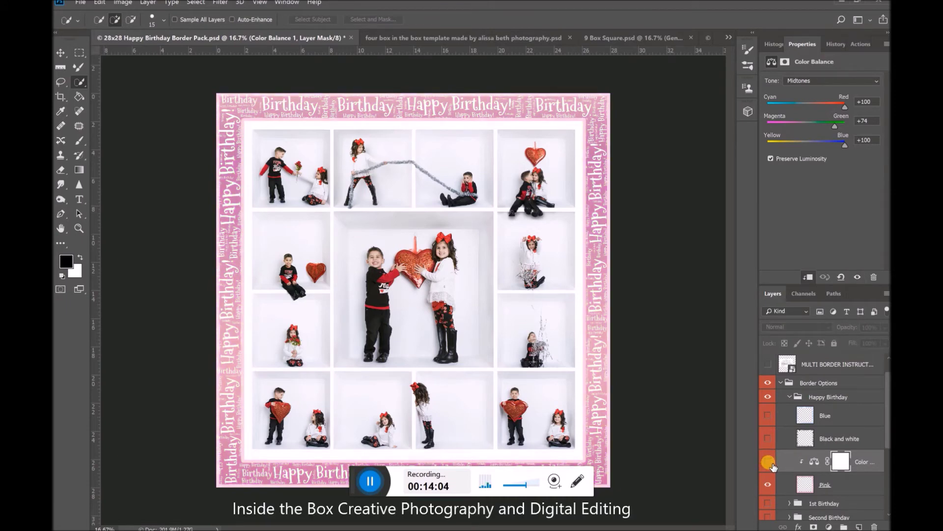
click(768, 461)
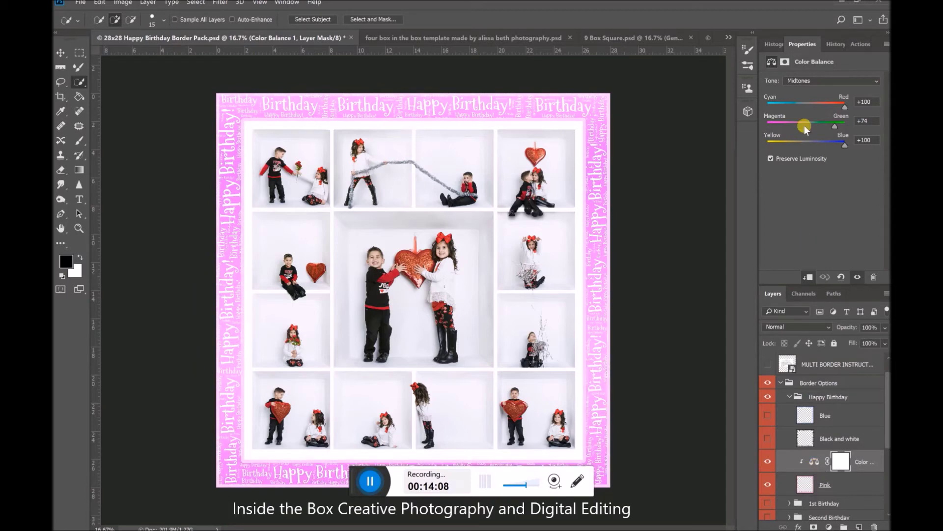
Adjust the Pink border's Color Balance midtones to Magenta-Green -20 and Yellow-Blue 0, keeping Cyan-Red at +100.
drag(834, 123, 778, 133)
drag(841, 107, 788, 107)
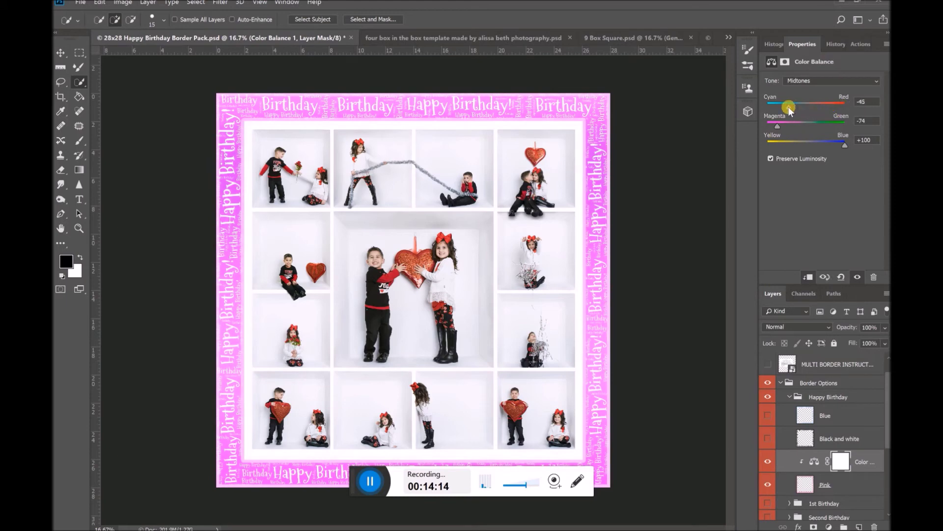
key(ctrl+z)
drag(846, 142, 787, 148)
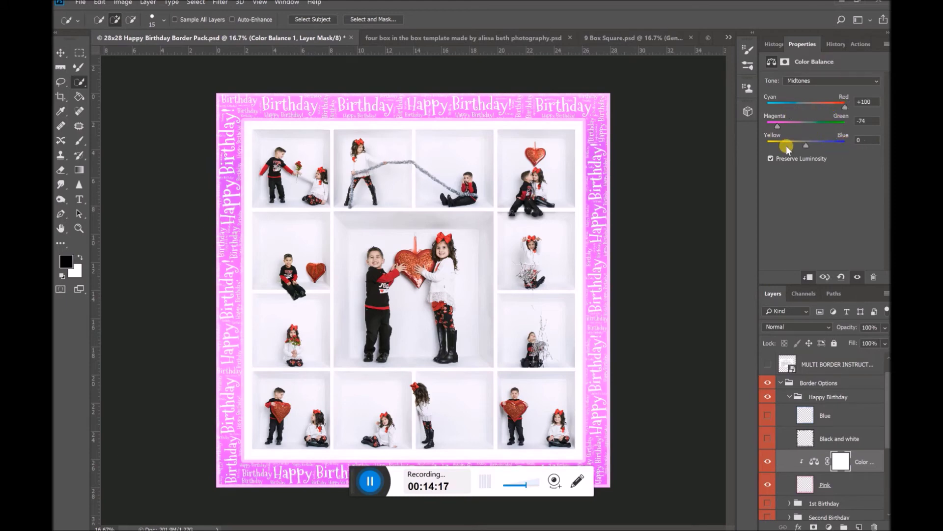
drag(769, 146, 806, 125)
click(777, 124)
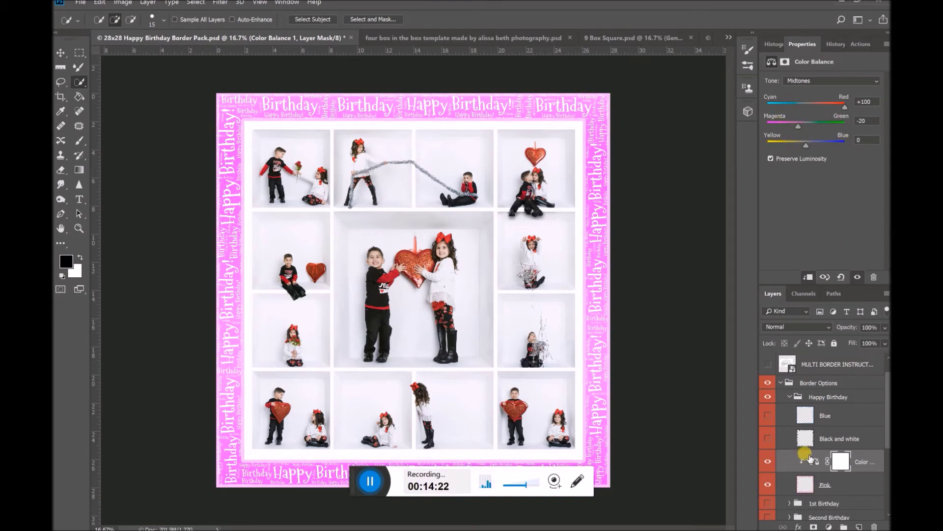
Delete the Color Balance adjustment layer and show the Black and white border instead of the Pink one.
drag(868, 459, 874, 526)
click(768, 437)
click(767, 462)
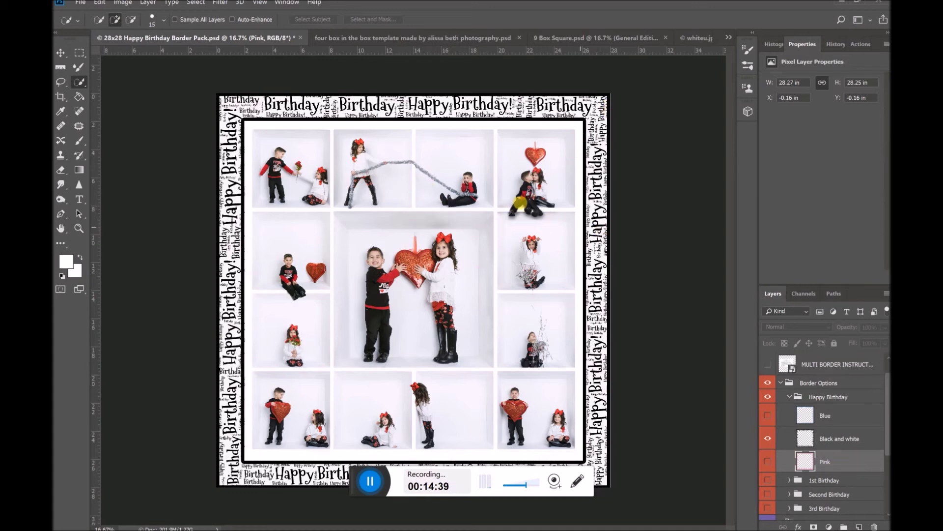
scroll(831, 420, down, 2)
scroll(830, 420, down, 1)
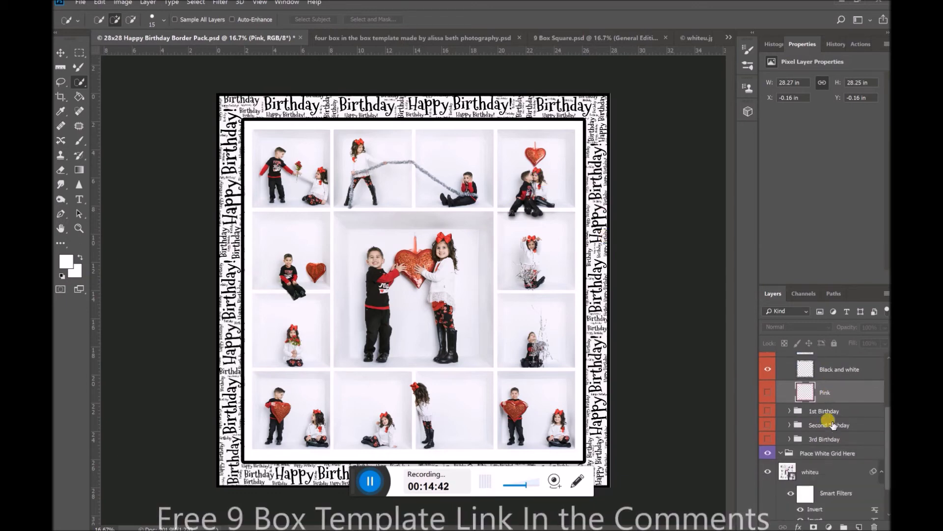
click(805, 471)
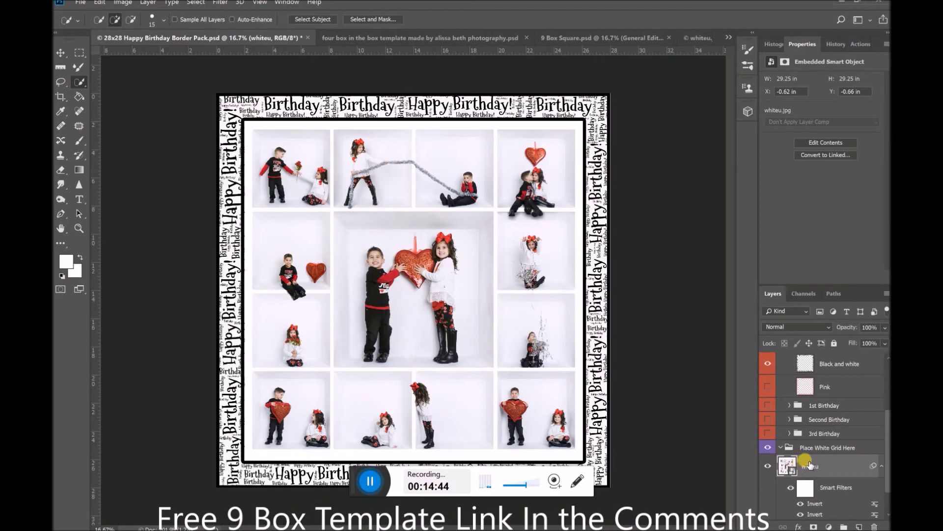
key(ctrl+t)
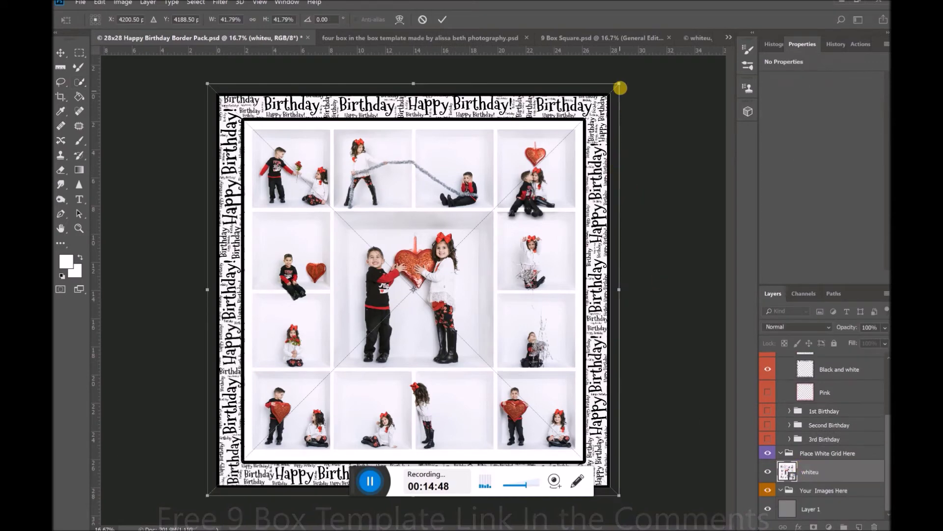
drag(620, 85, 620, 82)
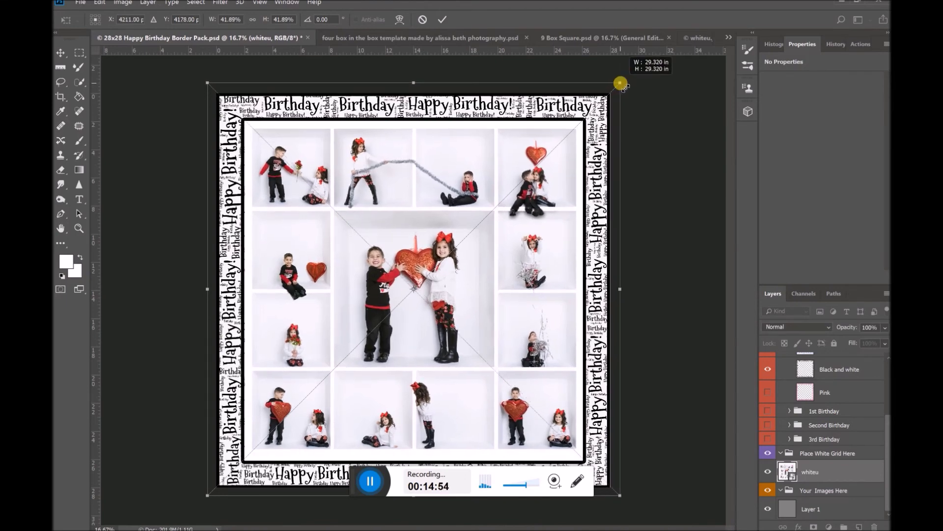
drag(620, 83, 619, 82)
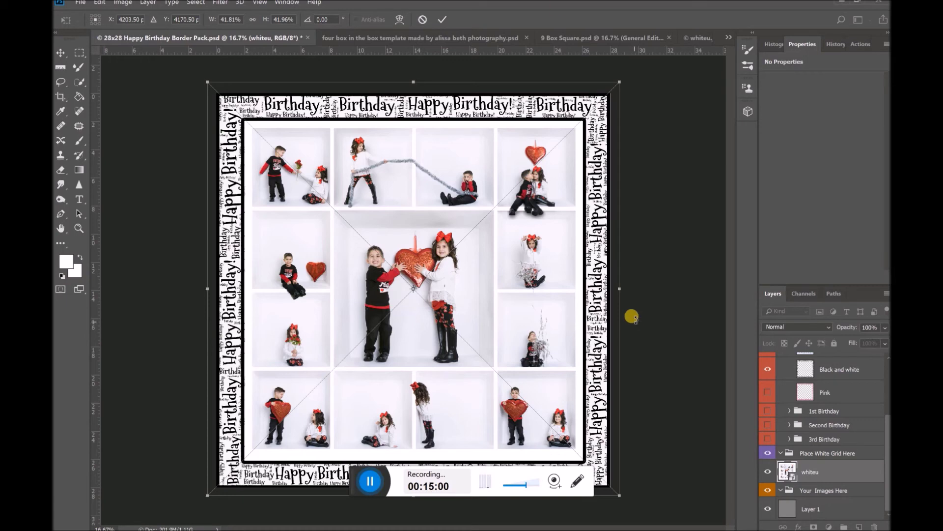
click(423, 19)
Enlarge the Black and white border layer slightly to about 28.23 by 28.52 in so it covers the canvas edges.
ctrl+click(813, 395)
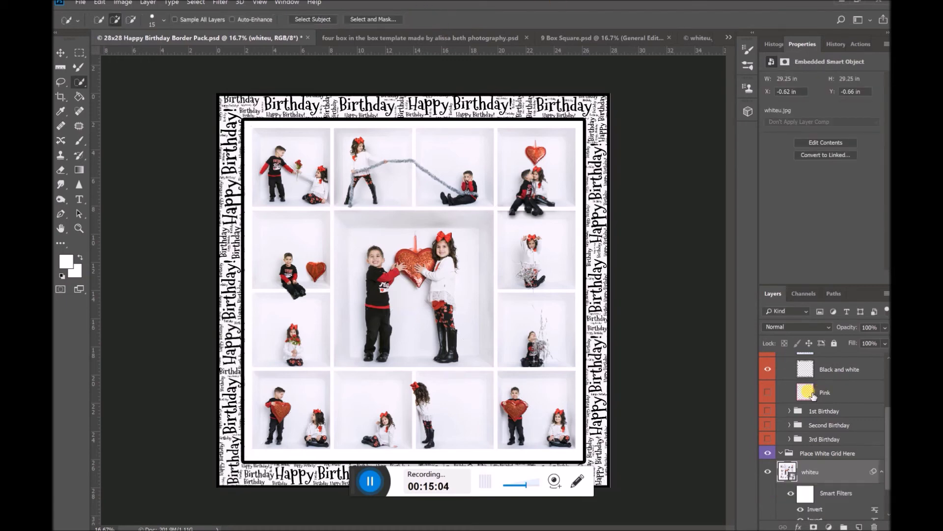
scroll(813, 398, up, 3)
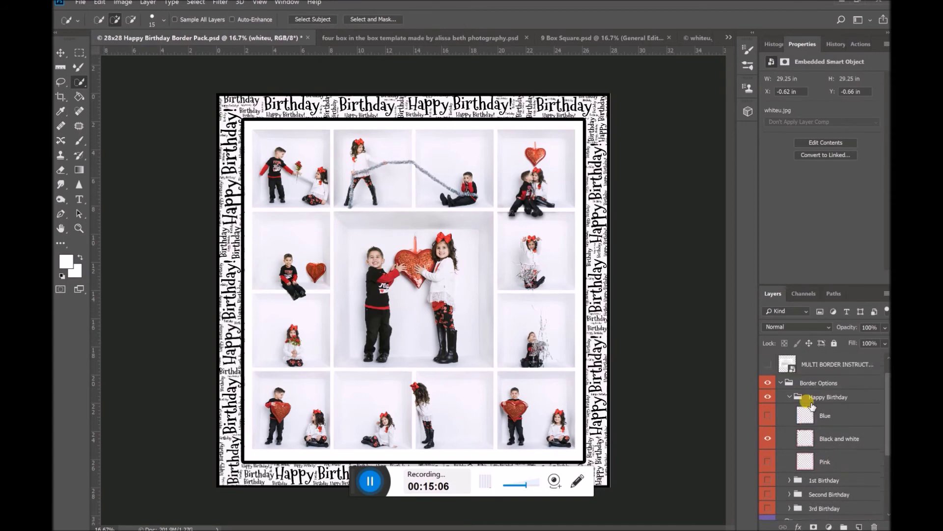
scroll(812, 405, up, 1)
scroll(812, 406, down, 3)
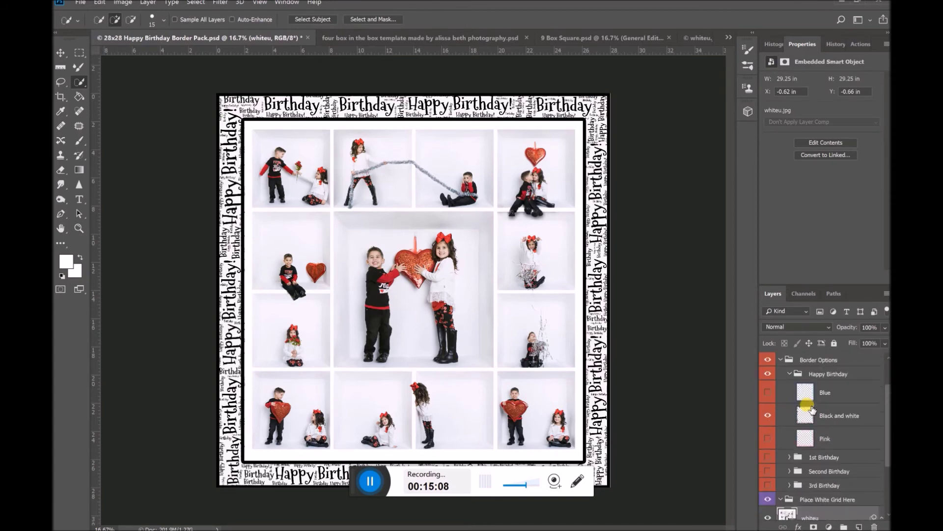
scroll(812, 412, down, 1)
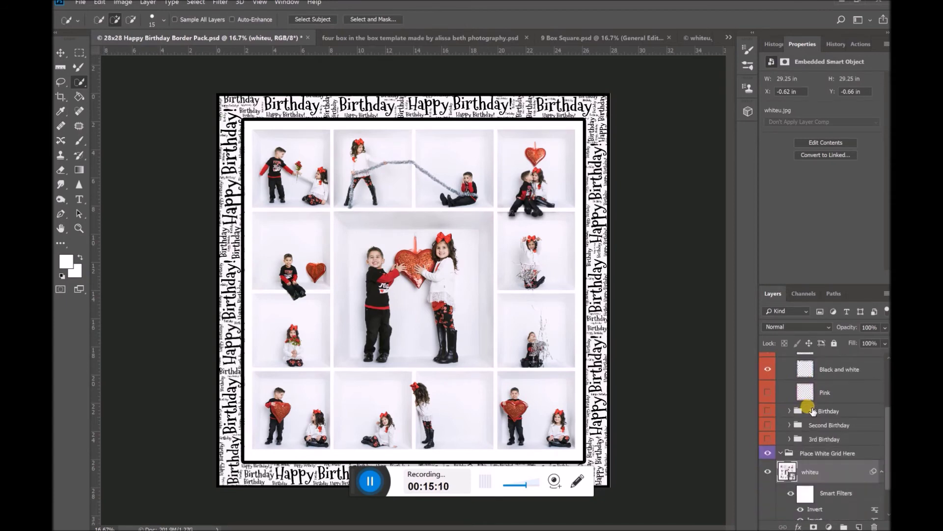
click(812, 372)
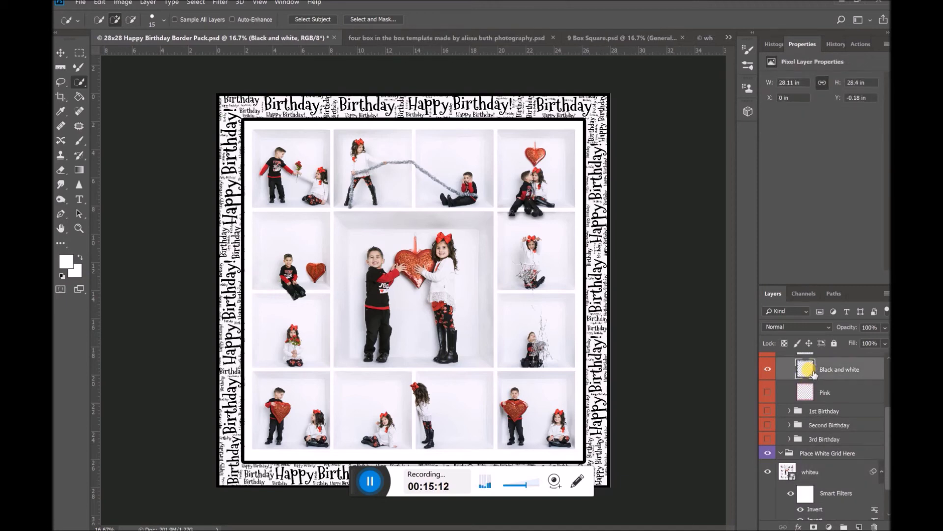
key(ctrl+t)
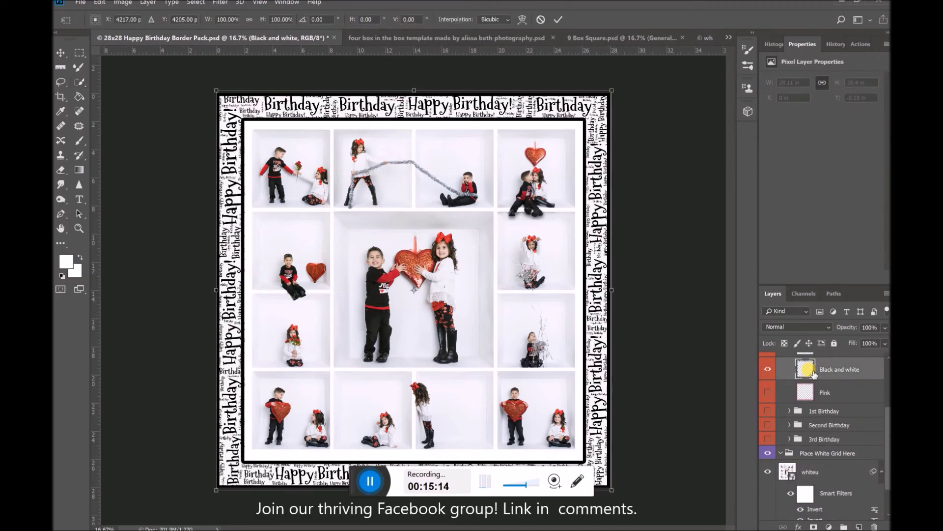
drag(611, 90, 613, 88)
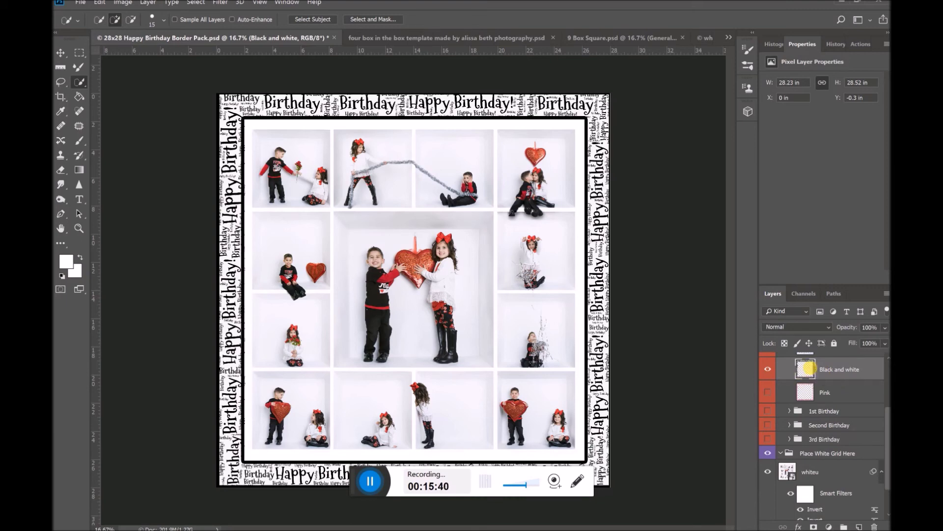
Invert the Black and white border layer's colours and lower its opacity to 15%.
key(ctrl+i)
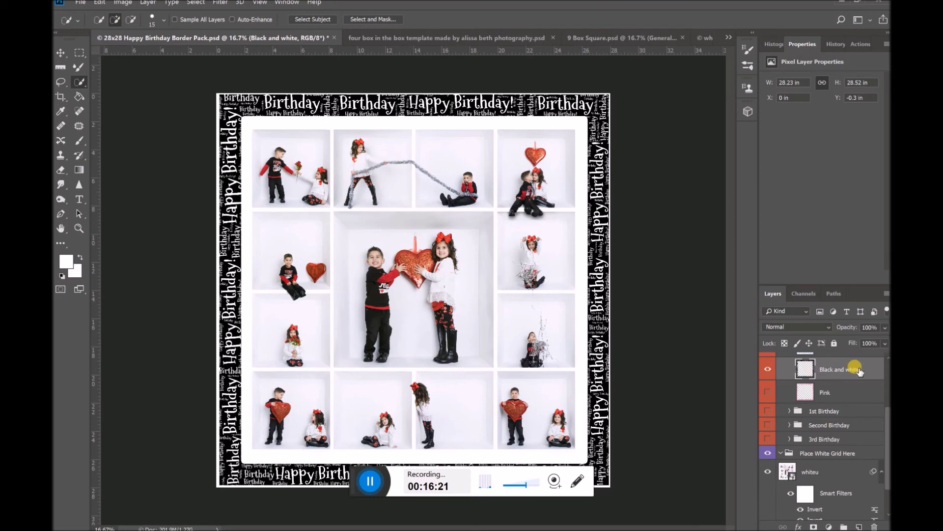
drag(856, 330, 826, 334)
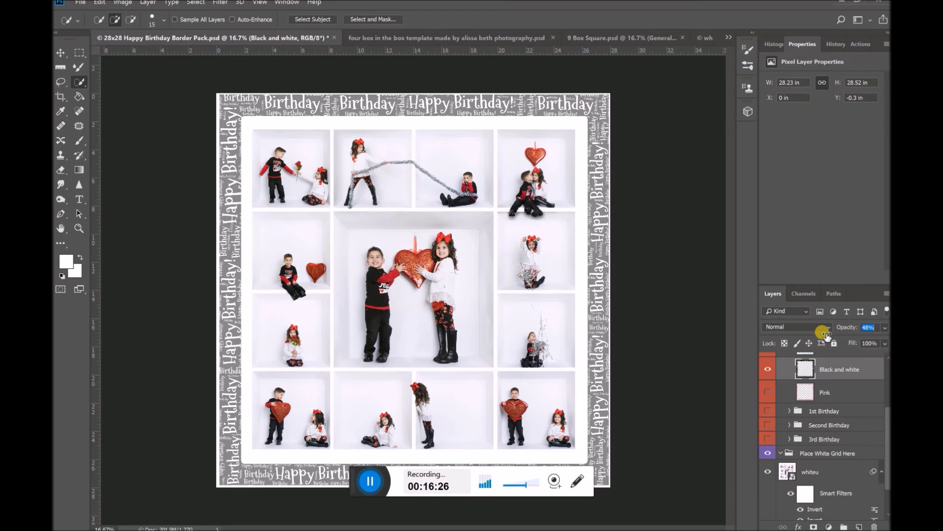
drag(825, 336, 814, 339)
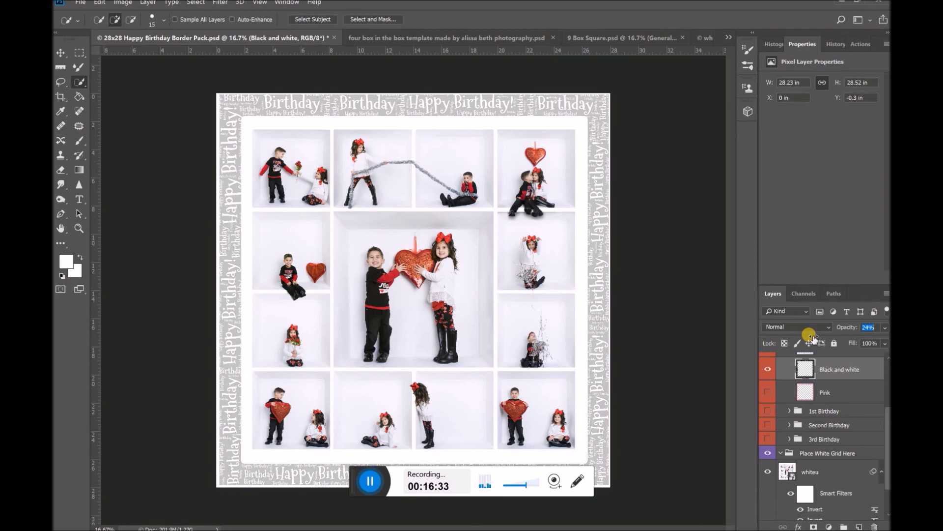
drag(813, 339, 808, 339)
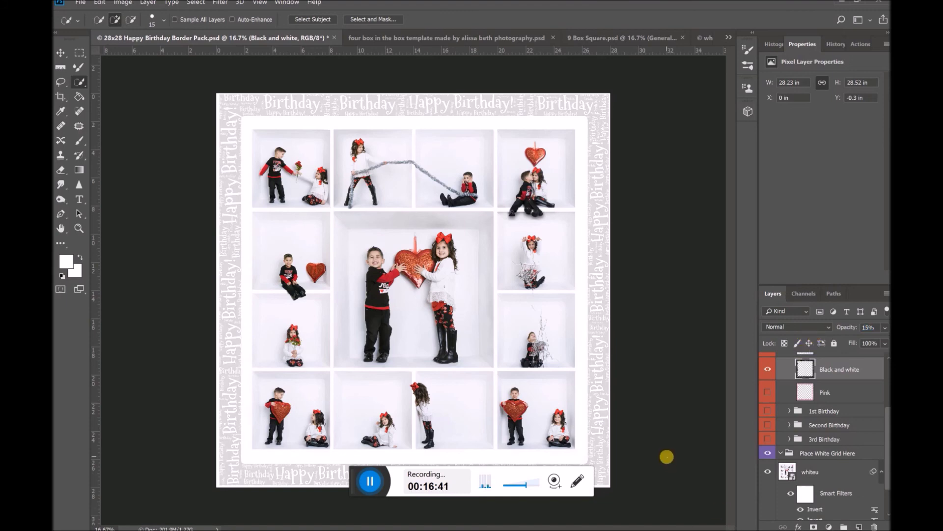